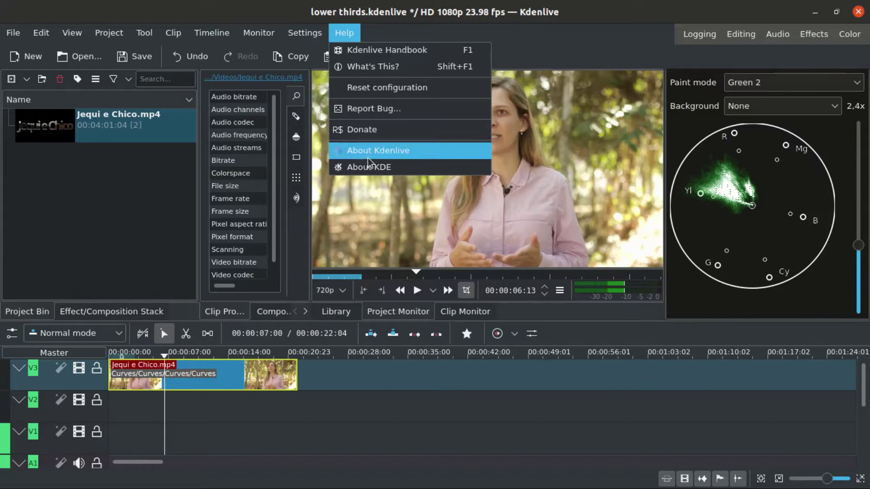
# - Check the program version and 64-bit OS type, then close the system details
pyautogui.click(371, 151)
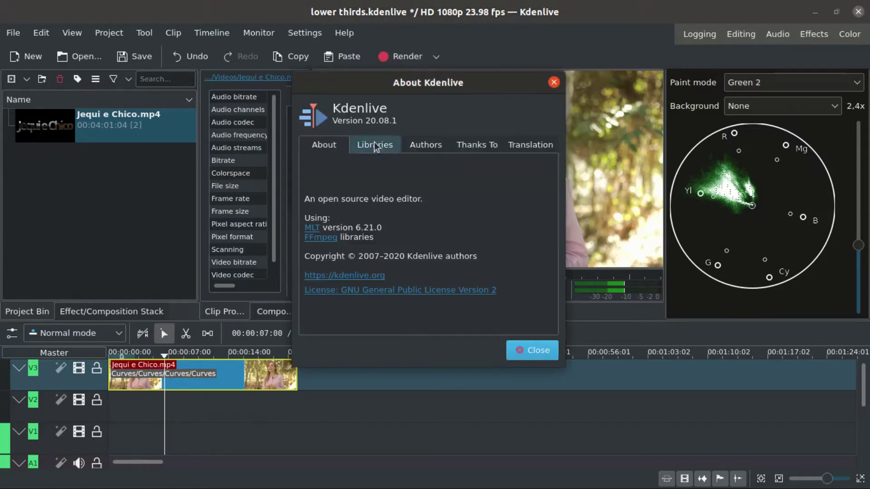
pyautogui.moveTo(365, 120); pyautogui.dragTo(399, 120)
pyautogui.click(532, 351)
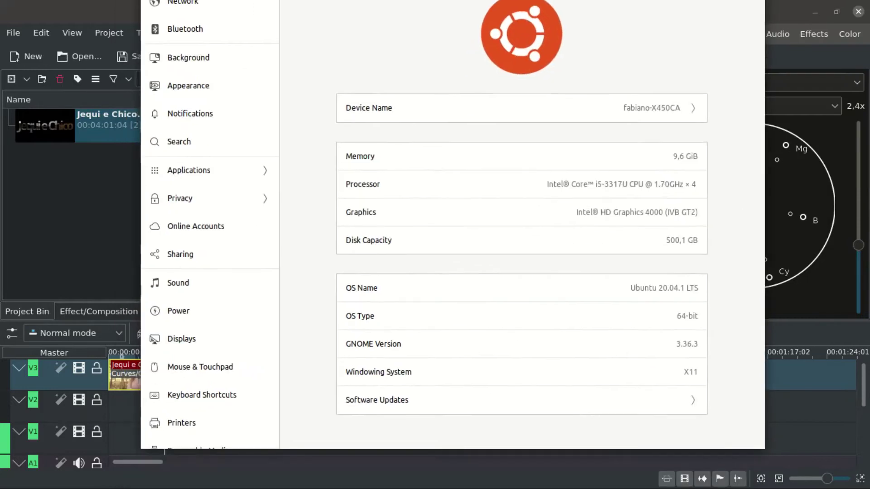
pyautogui.scroll(-5, 207, 292)
pyautogui.moveTo(676, 316); pyautogui.dragTo(709, 321)
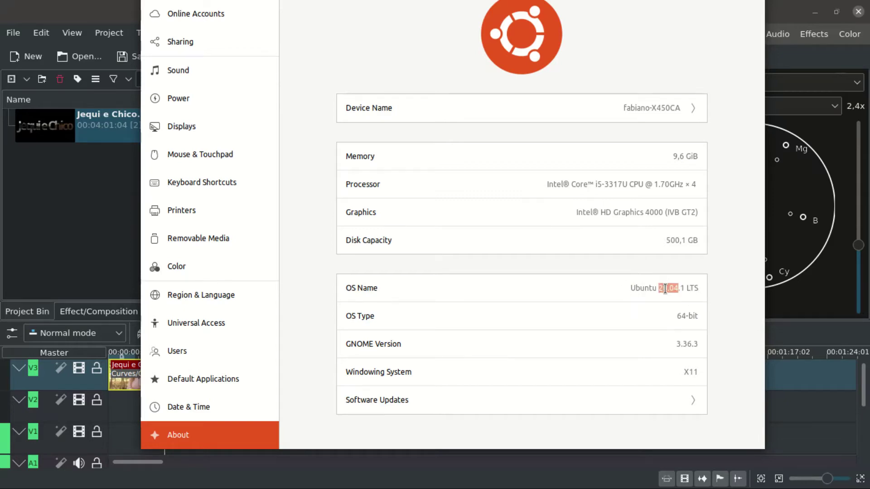
pyautogui.hotkey('ctrl', 'q')
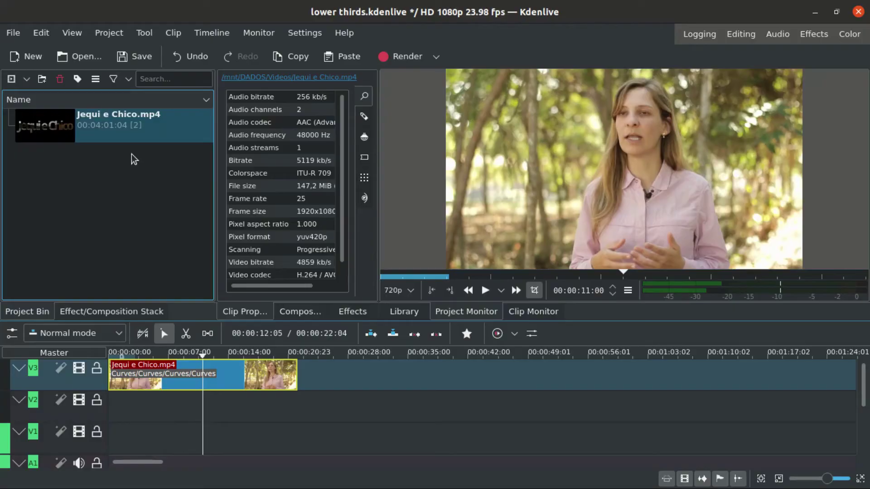
pyautogui.rightClick(65, 170)
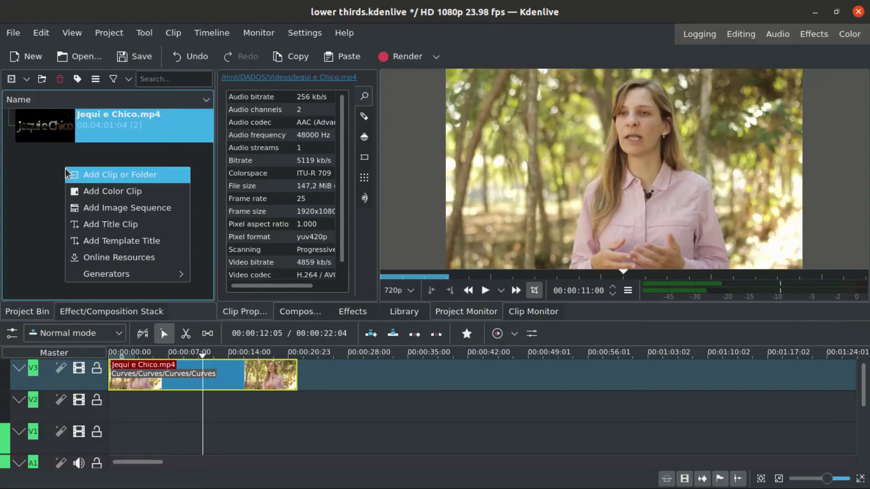
pyautogui.click(117, 225)
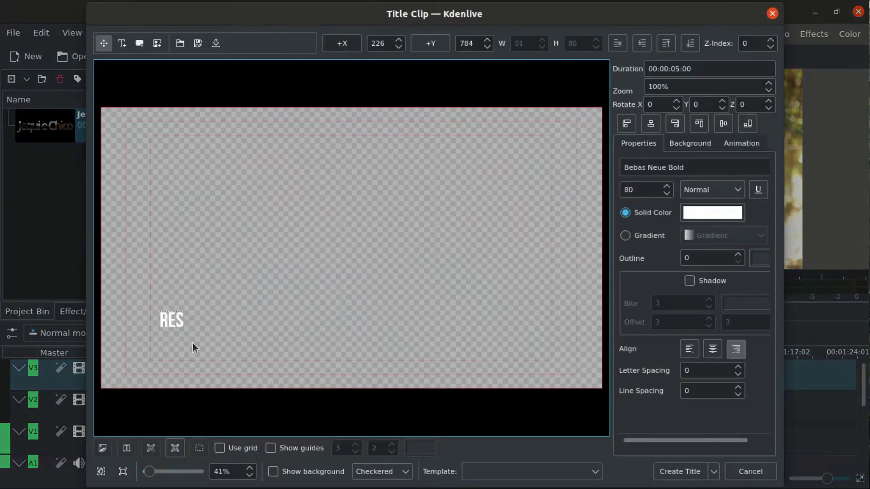
pyautogui.write('ANDA SILVA')
pyautogui.press('Return')
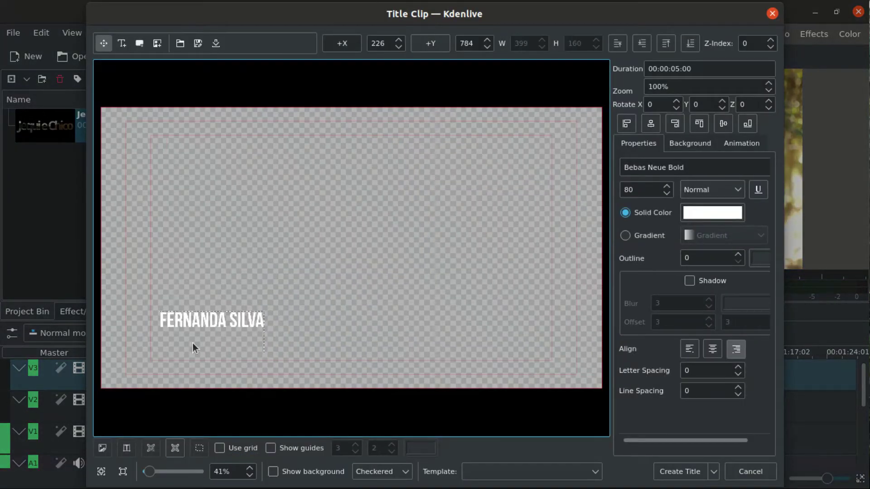
pyautogui.write('RESEARCHER')
pyautogui.hotkey('alt', 'r')
pyautogui.moveTo(142, 306); pyautogui.dragTo(283, 359)
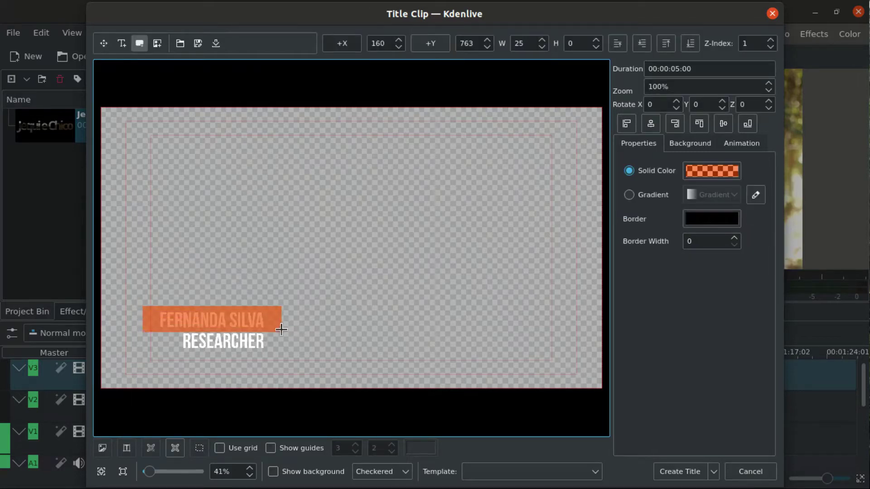
# - Send the first bar behind the text and colour it yellow, then add an offset orange bar
pyautogui.click(642, 45)
pyautogui.click(711, 171)
pyautogui.click(355, 151)
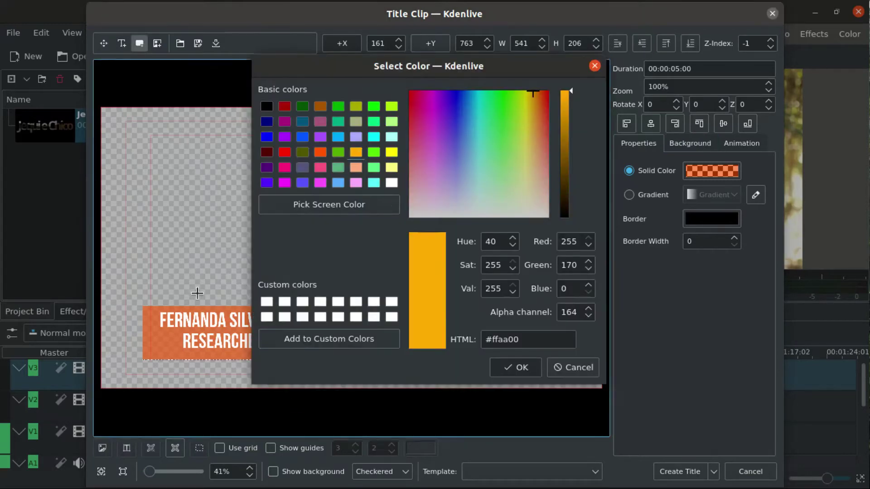
pyautogui.click(524, 365)
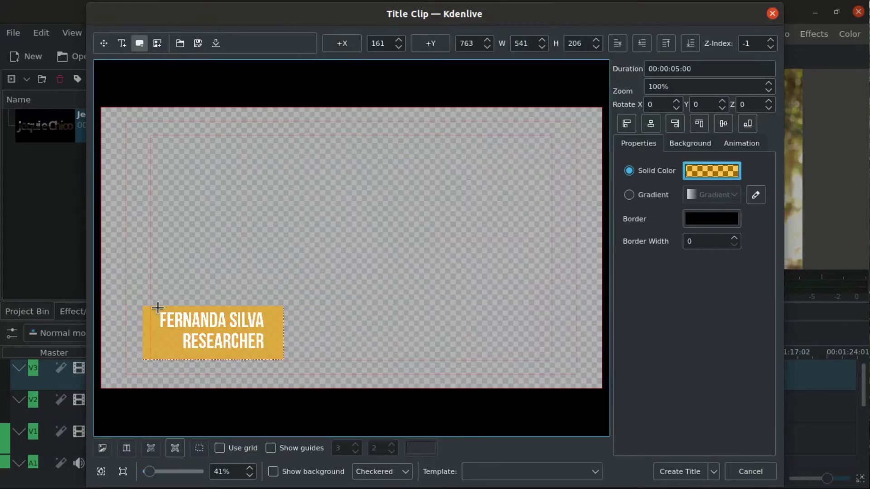
pyautogui.moveTo(156, 310); pyautogui.dragTo(283, 363)
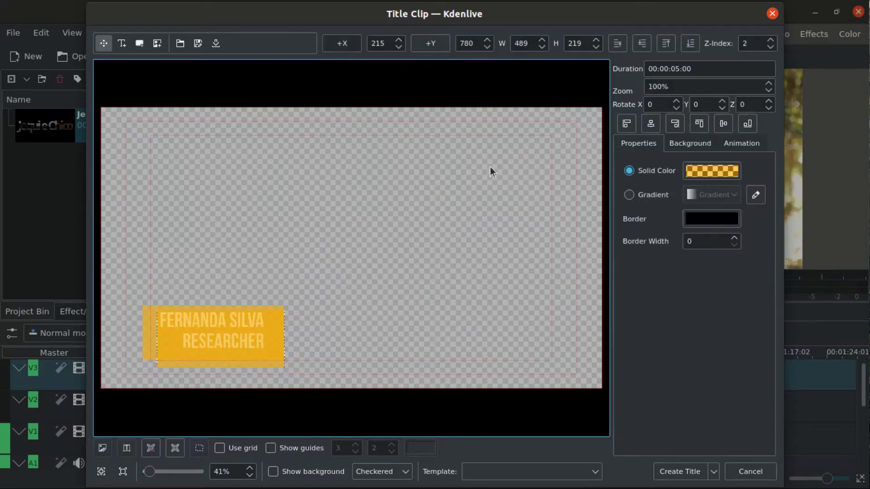
pyautogui.click(711, 170)
pyautogui.click(320, 152)
pyautogui.press('Return')
# - Add a red bar behind the others and create the title as 'main'
pyautogui.moveTo(166, 290); pyautogui.dragTo(291, 355)
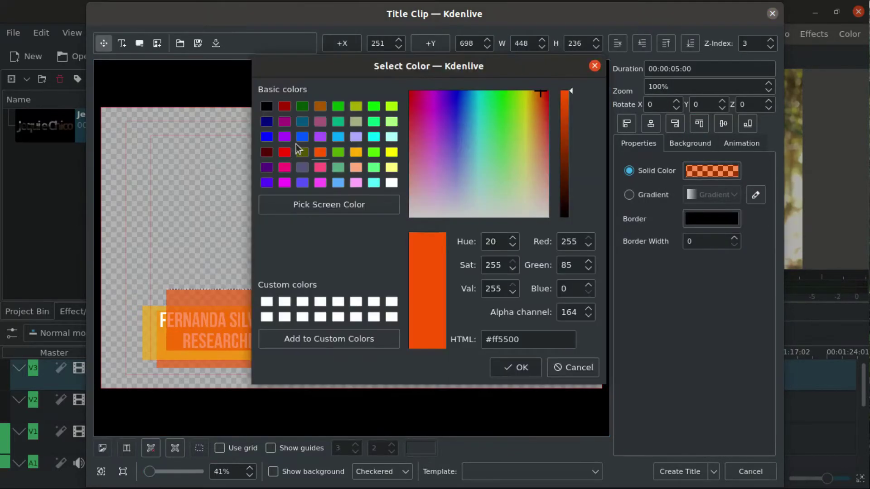
pyautogui.click(284, 151)
pyautogui.click(516, 367)
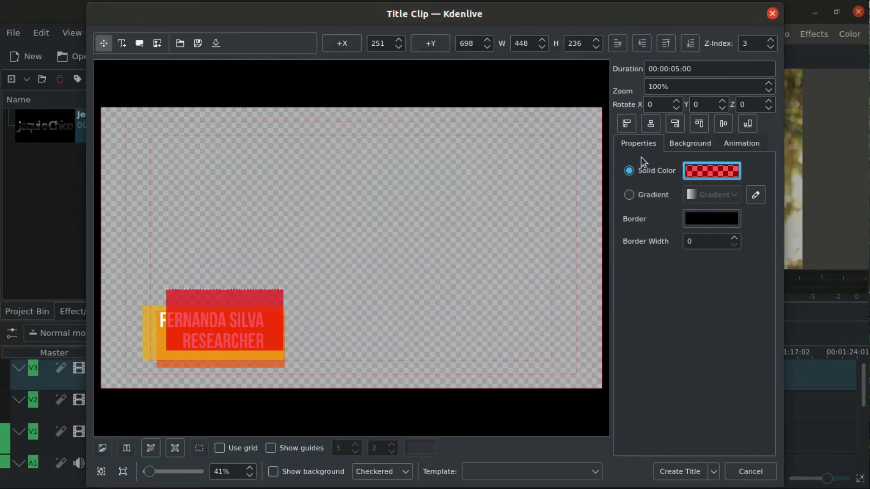
pyautogui.click(647, 44)
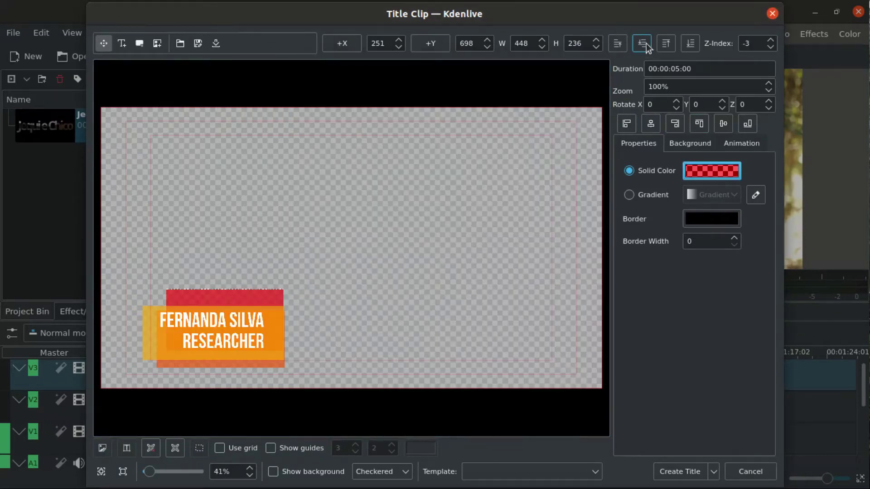
pyautogui.click(679, 472)
# - Duplicate the main title and place both titles on tracks above the interview
pyautogui.click(88, 153)
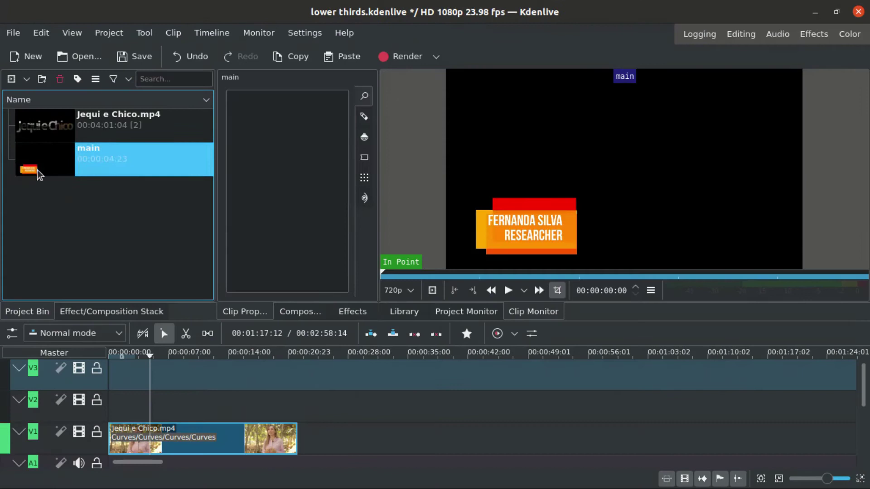
pyautogui.rightClick(65, 165)
pyautogui.click(131, 239)
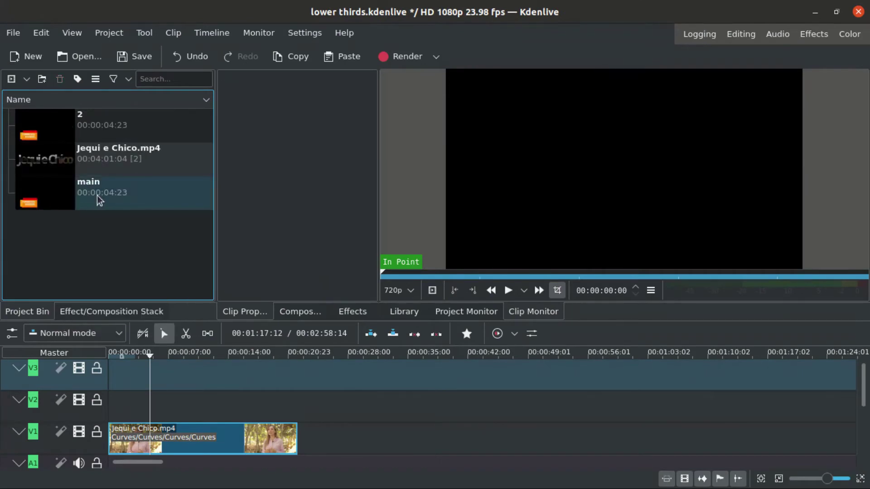
pyautogui.click(100, 194)
pyautogui.moveTo(100, 193); pyautogui.dragTo(157, 405)
# - Delete the text from the main title, keeping only its bars
pyautogui.doubleClick(52, 191)
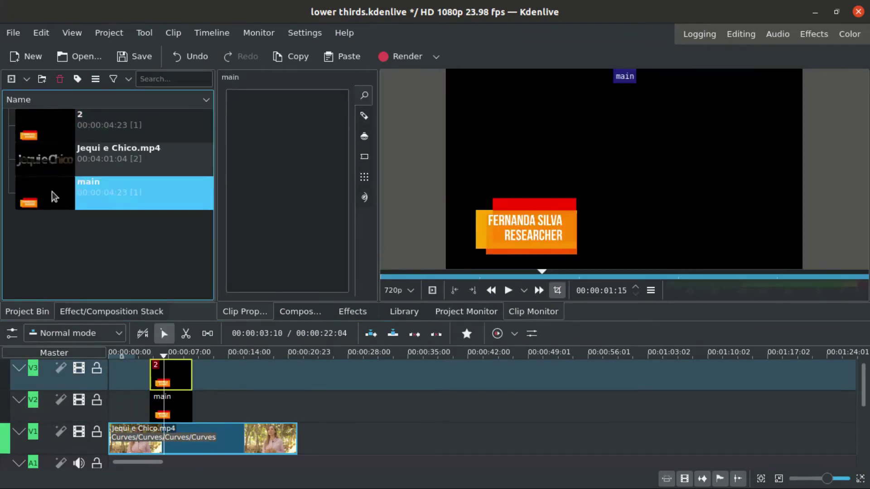
pyautogui.press('Delete')
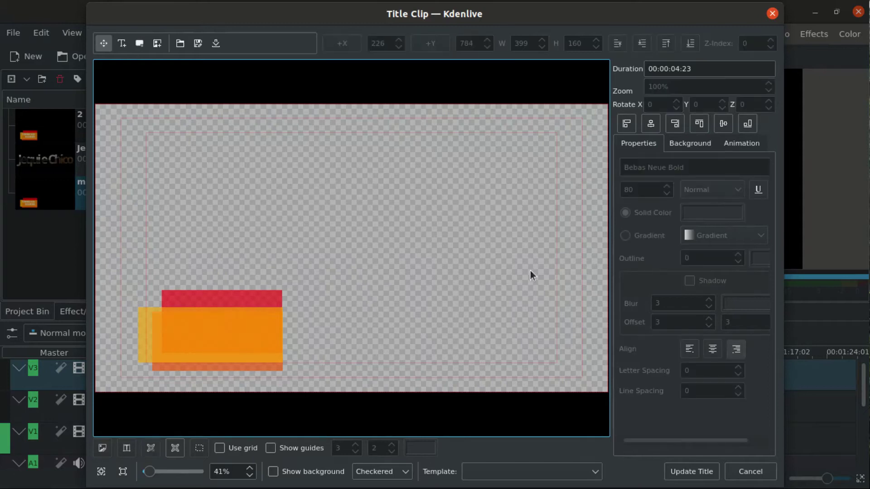
pyautogui.click(713, 477)
# - Delete the red, orange and yellow bars from title 2, leaving only the text
pyautogui.doubleClick(56, 129)
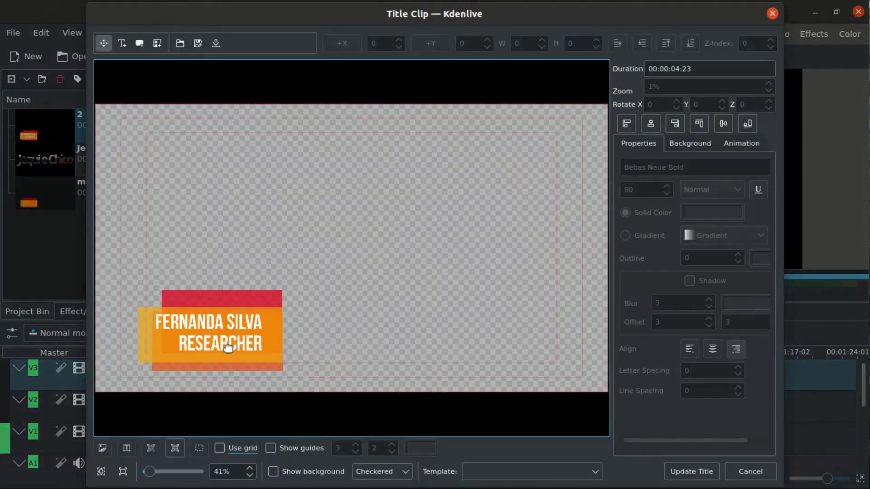
pyautogui.click(227, 360)
pyautogui.click(227, 367)
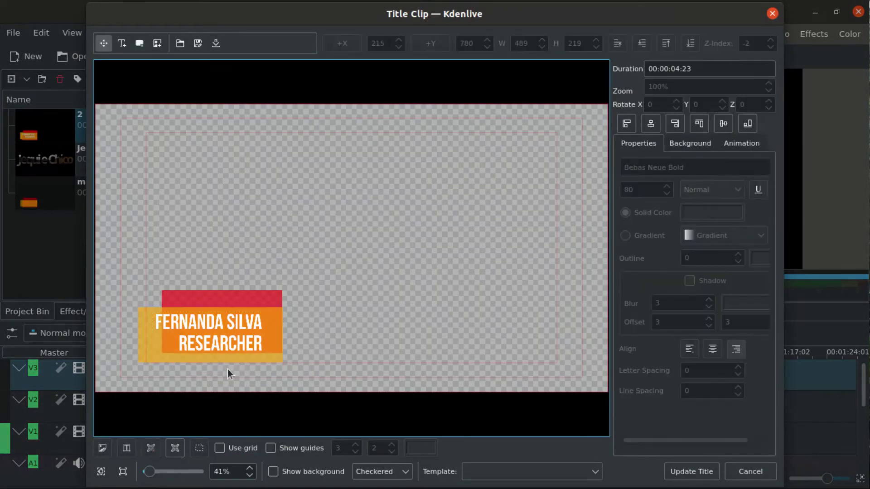
pyautogui.click(256, 301)
pyautogui.press('Delete')
pyautogui.click(146, 358)
pyautogui.press('Delete')
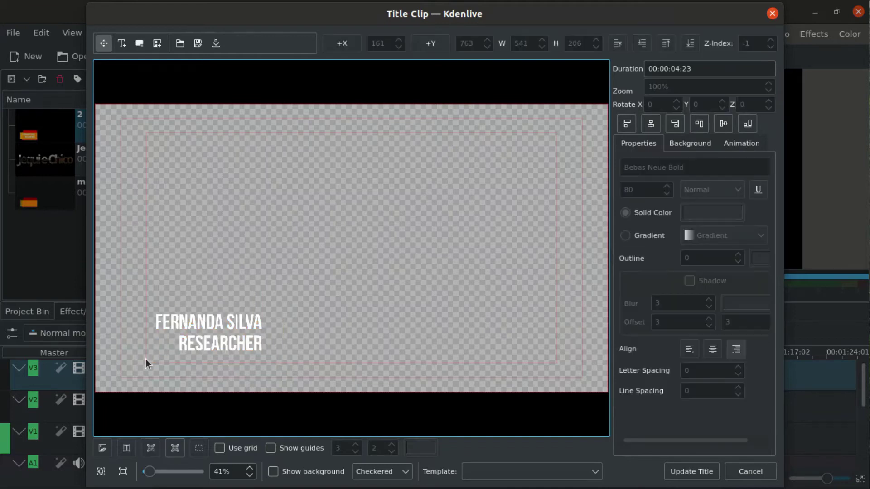
# - Add a shortened Slide composition so the main bars slide in from the bottom
pyautogui.click(691, 471)
pyautogui.click(155, 407)
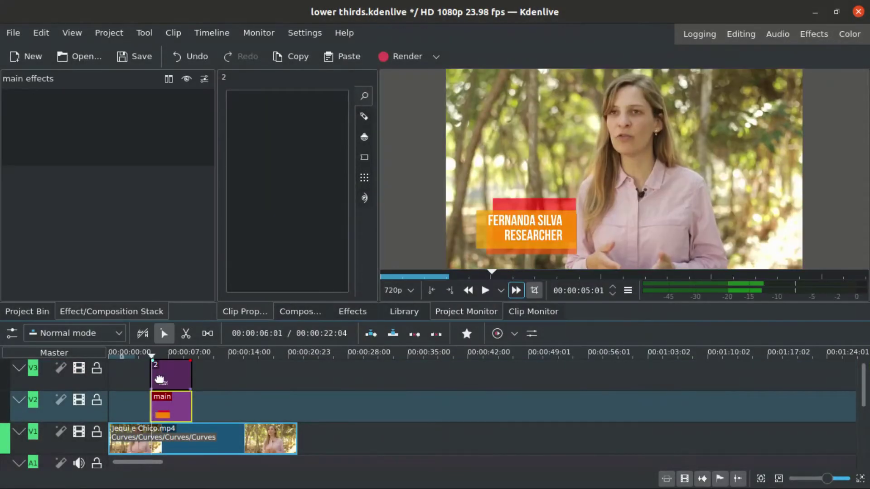
pyautogui.rightClick(161, 401)
pyautogui.moveTo(225, 393)
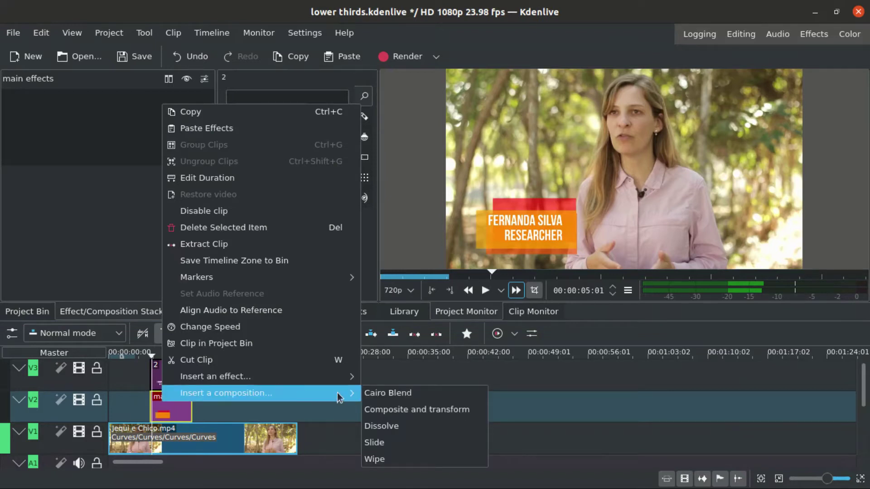
pyautogui.click(440, 443)
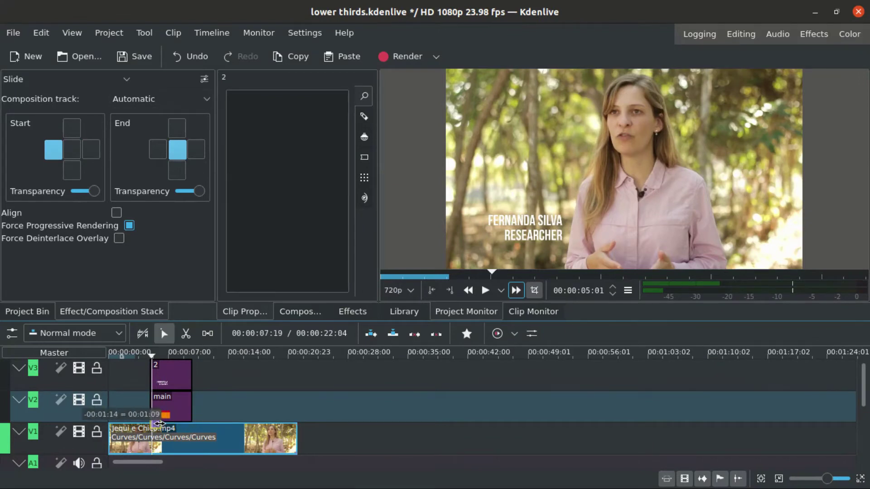
pyautogui.keyDown('ctrl'); pyautogui.scroll(2, 361, 445); pyautogui.keyUp('ctrl')
pyautogui.keyDown('ctrl'); pyautogui.scroll(2, 361, 445); pyautogui.keyUp('ctrl')
pyautogui.hscroll(-5, 361, 445)
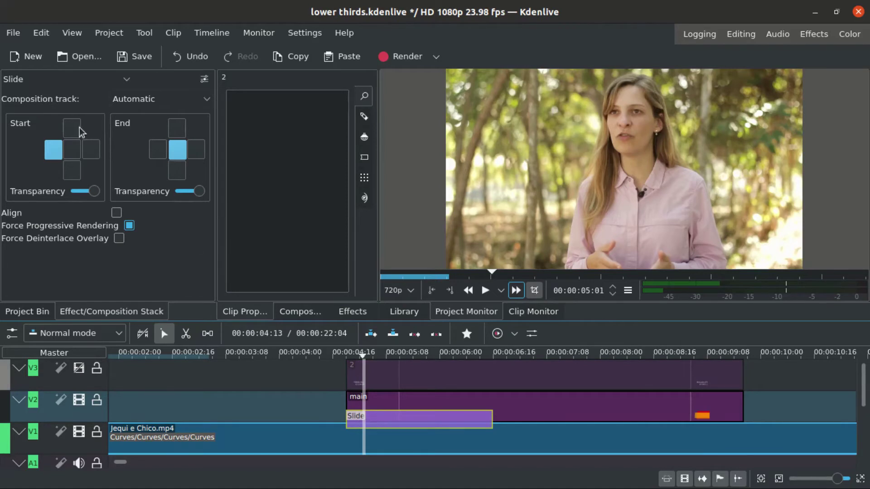
pyautogui.click(73, 171)
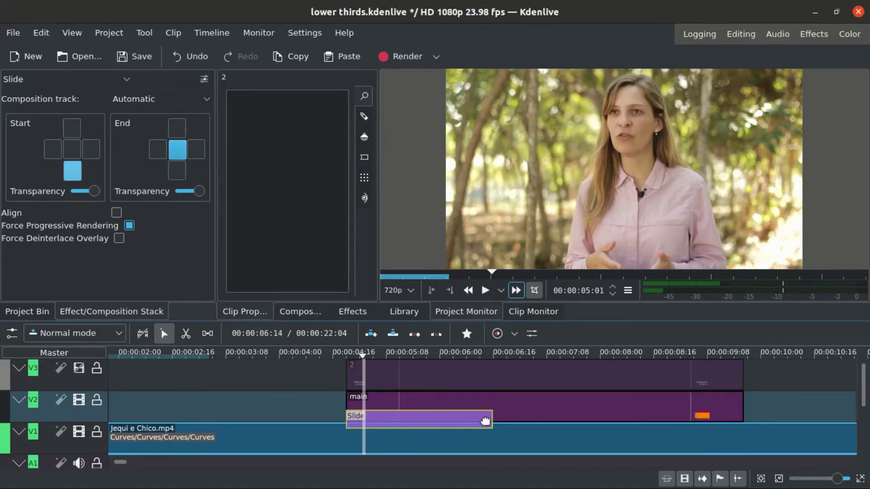
pyautogui.moveTo(489, 419); pyautogui.dragTo(422, 419)
pyautogui.press('space')
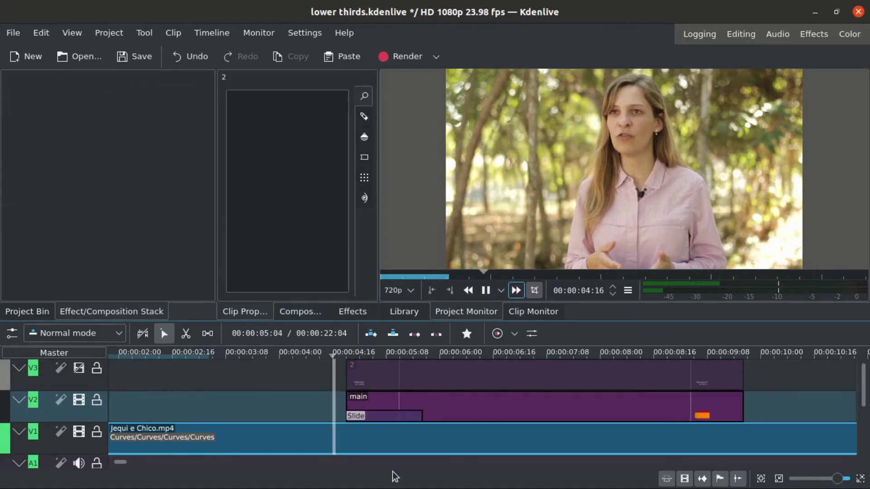
pyautogui.press('space')
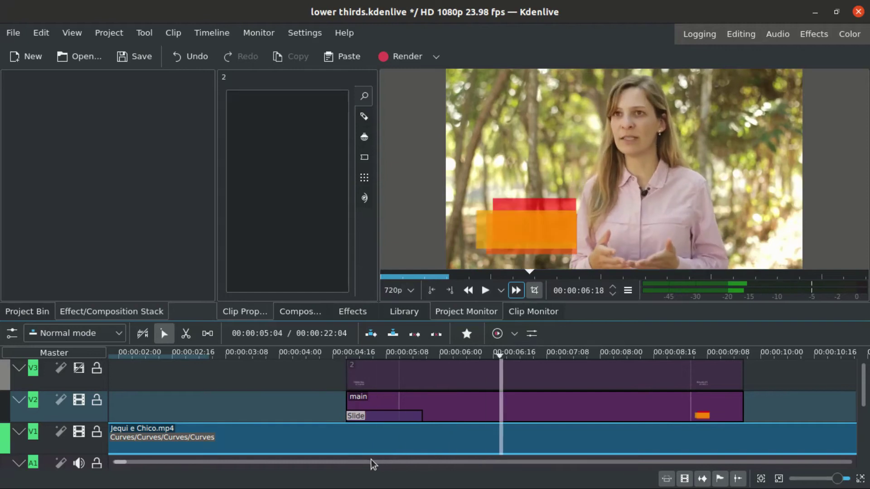
pyautogui.moveTo(613, 407)
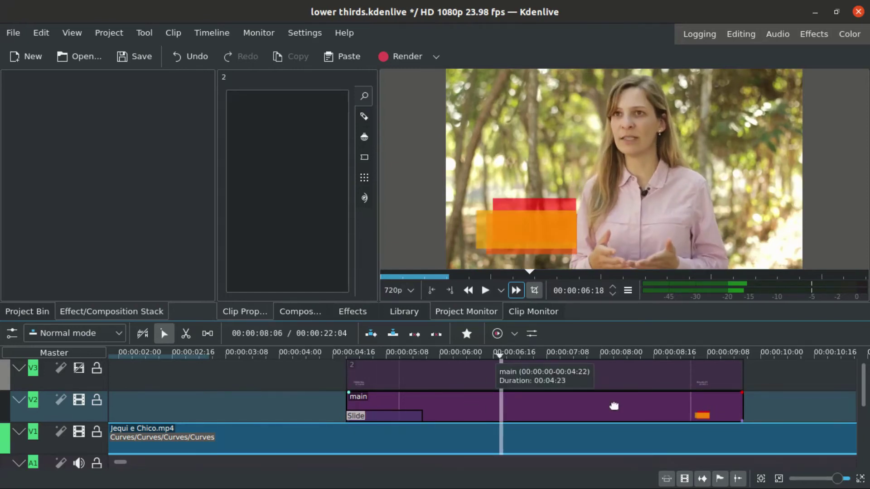
# - Insert a second, later Slide composition with End set to left, and play it back
pyautogui.rightClick(687, 405)
pyautogui.moveTo(735, 400)
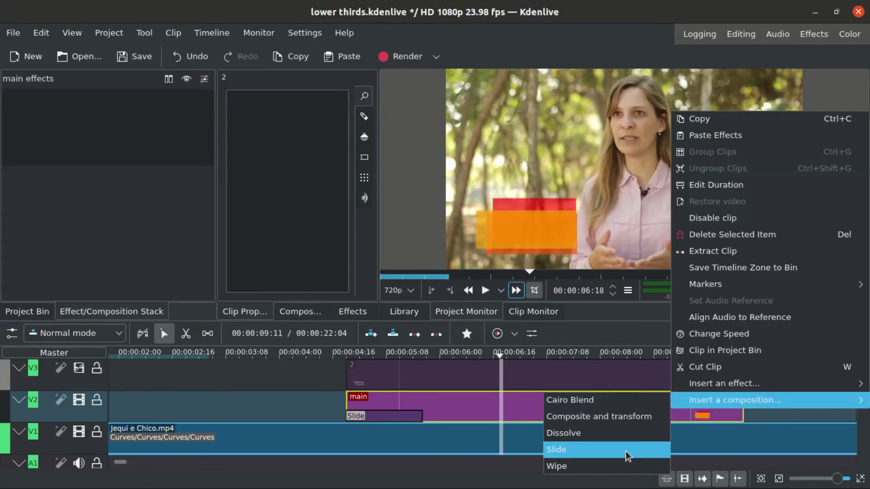
pyautogui.click(626, 451)
pyautogui.moveTo(504, 422)
pyautogui.mouseDown()
pyautogui.moveTo(658, 422)
pyautogui.moveTo(492, 418)
pyautogui.mouseUp()
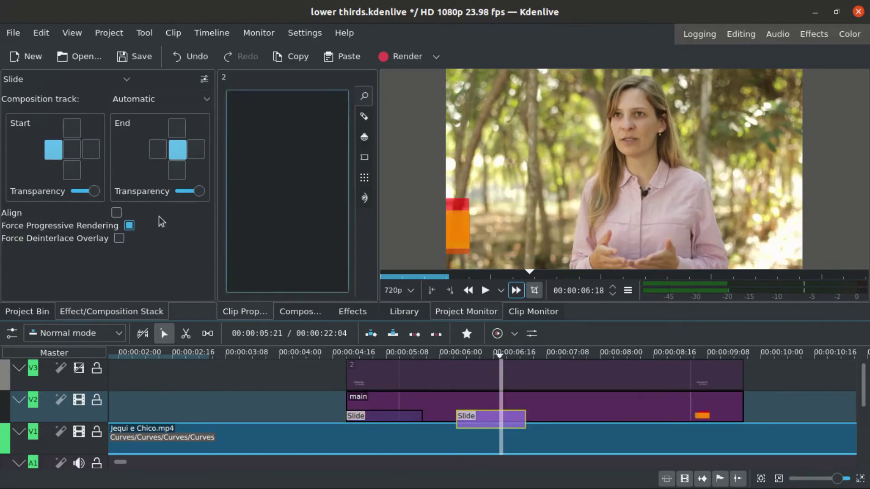
pyautogui.click(158, 150)
pyautogui.click(340, 404)
pyautogui.press('space')
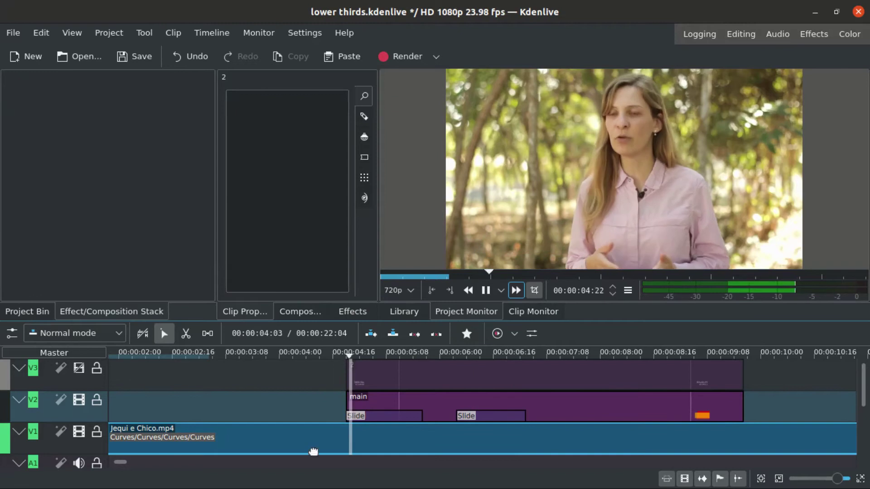
pyautogui.moveTo(465, 416); pyautogui.dragTo(510, 416)
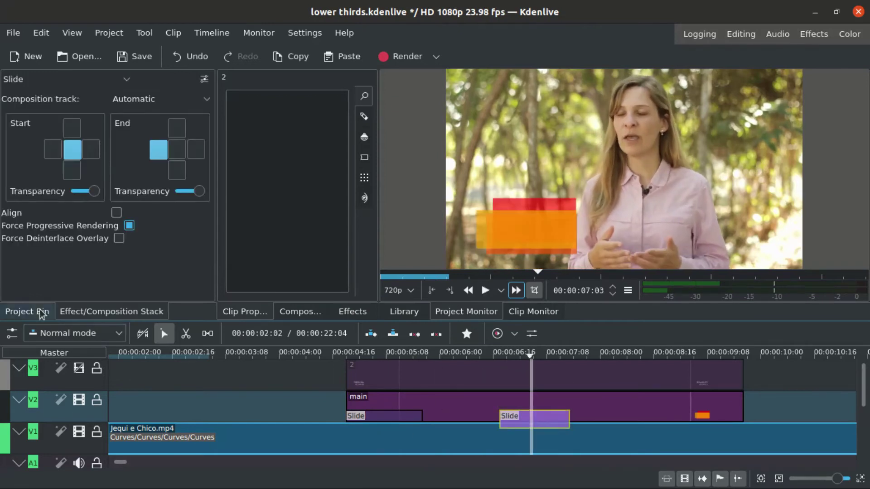
pyautogui.click(27, 311)
pyautogui.doubleClick(48, 192)
pyautogui.click(707, 143)
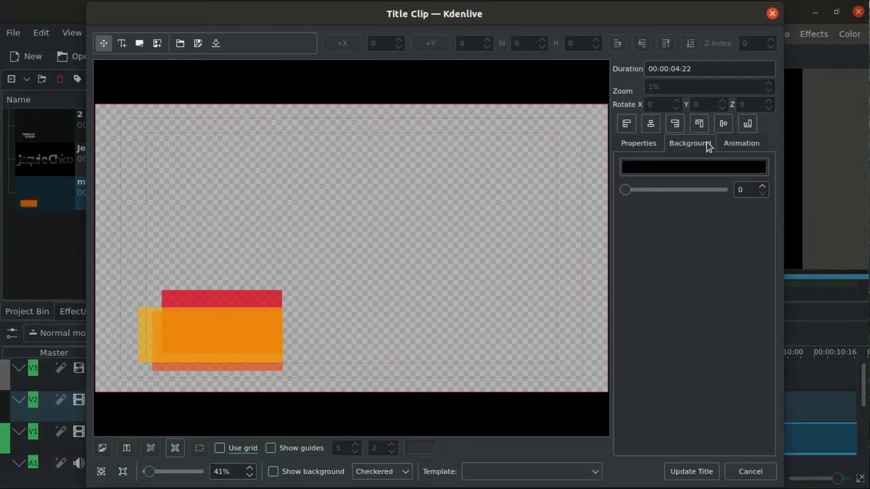
pyautogui.click(744, 143)
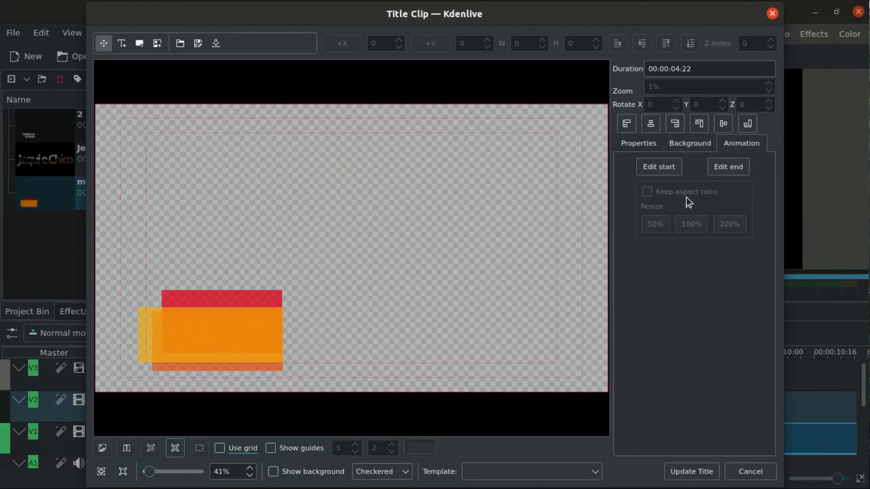
pyautogui.click(750, 471)
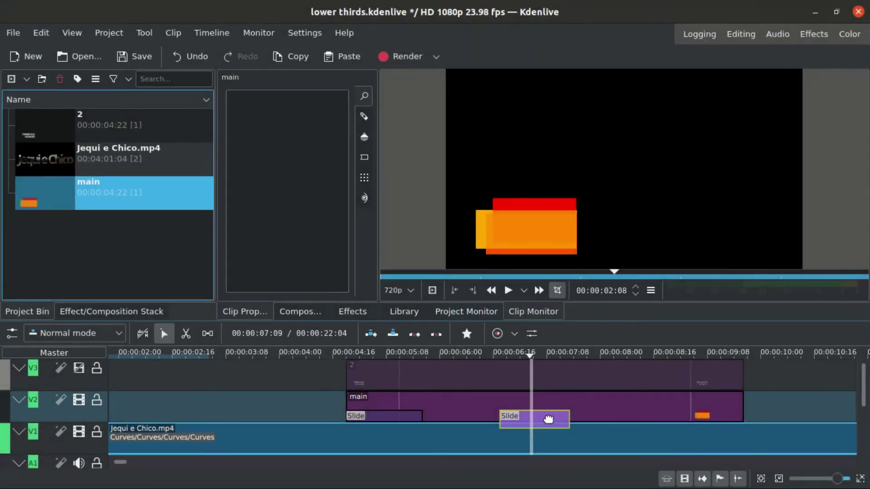
# - Trim the main bars clip on V2 so it ends where the slide-out finishes
pyautogui.click(497, 388)
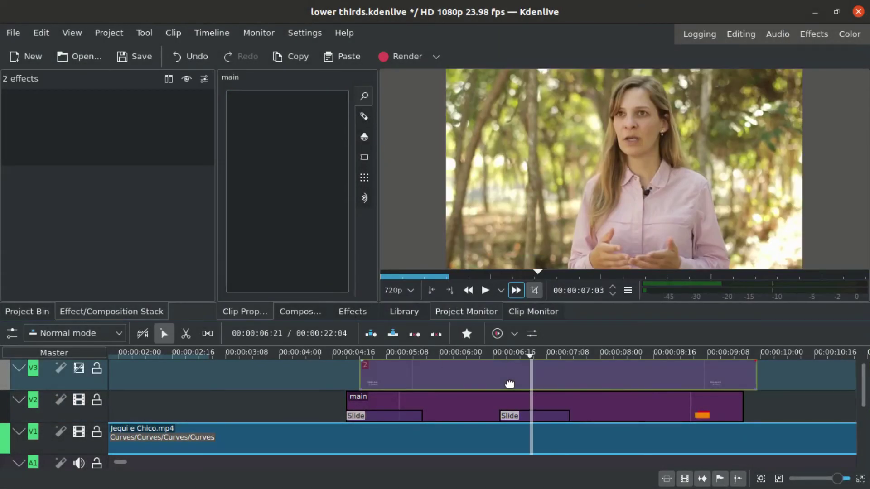
pyautogui.click(557, 417)
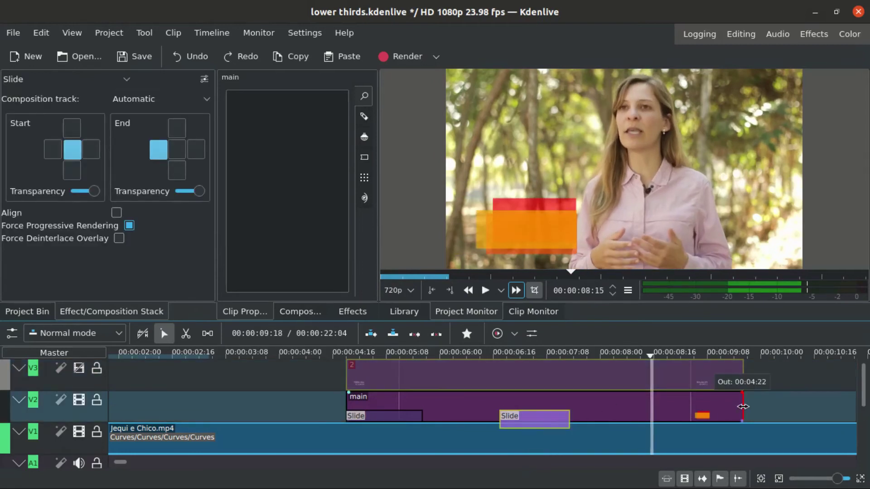
pyautogui.moveTo(743, 406); pyautogui.dragTo(570, 406)
# - Reduce title 2's text to font size 61 and preview it over the interview
pyautogui.click(340, 407)
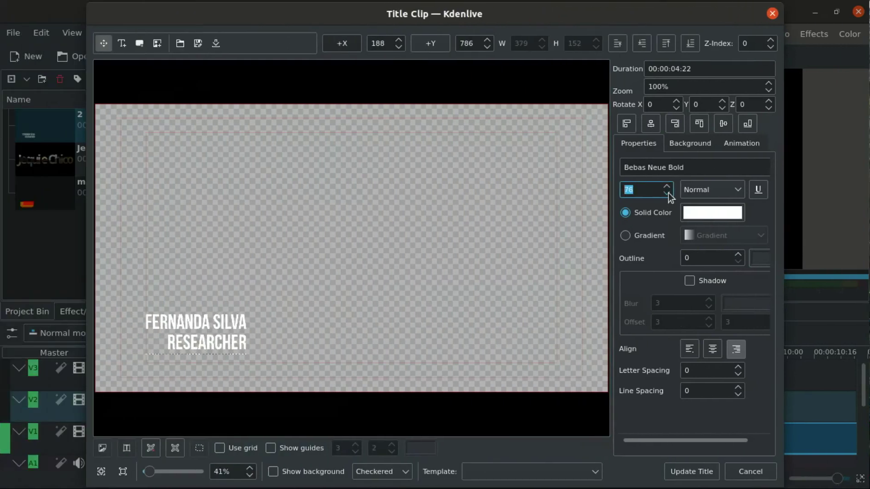
pyautogui.click(668, 195)
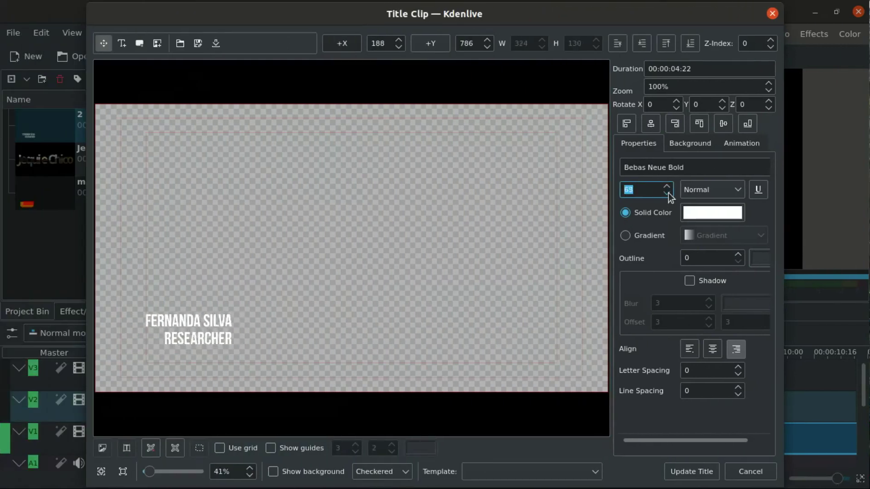
pyautogui.click(274, 472)
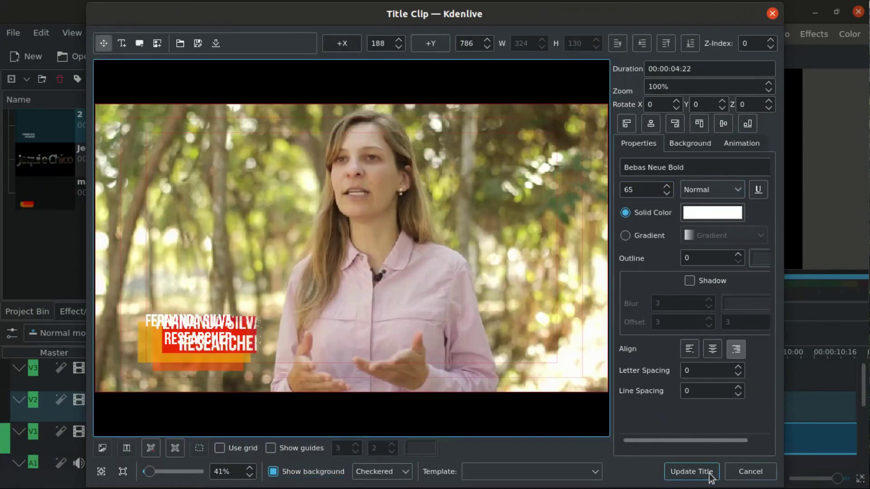
pyautogui.click(683, 471)
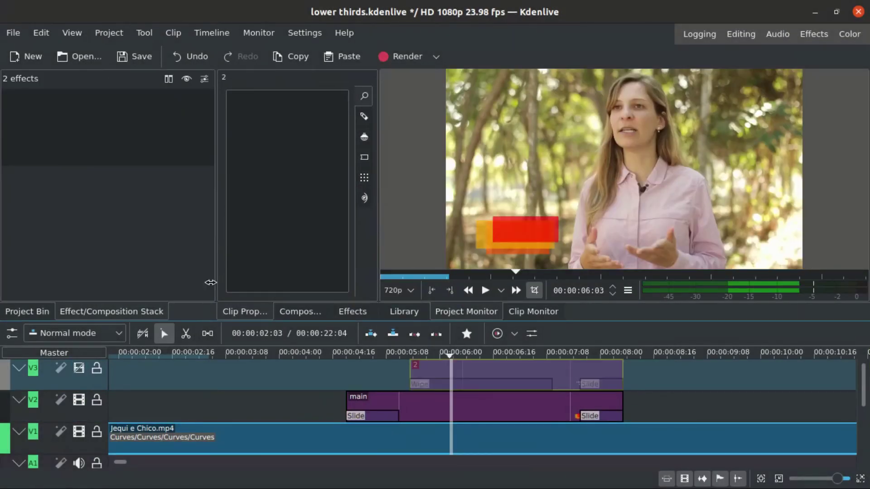
# - Nudge title 2's text right and down into the red bar and apply it
pyautogui.click(27, 314)
pyautogui.doubleClick(44, 126)
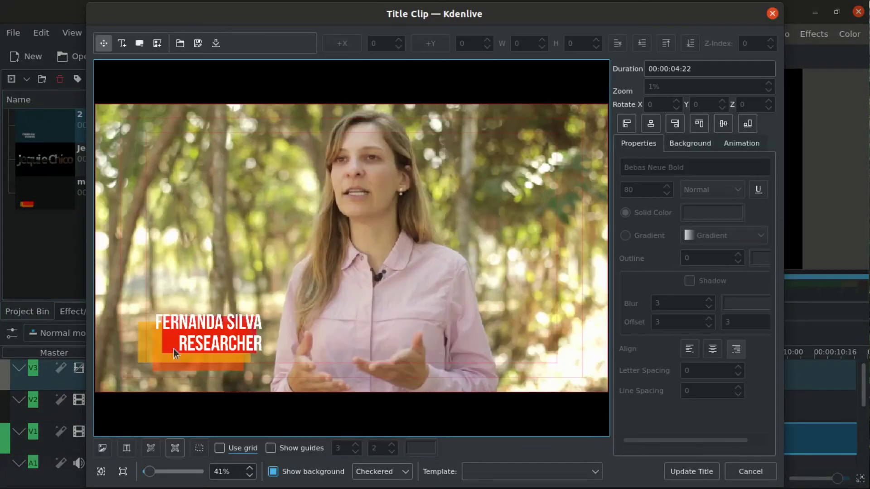
pyautogui.scroll(-5, 667, 193)
pyautogui.scroll(-8, 666, 193)
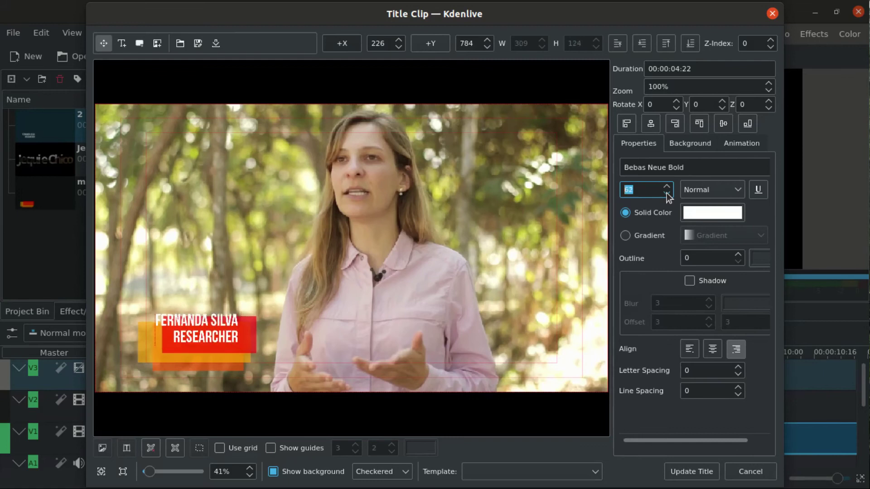
pyautogui.scroll(-6, 667, 194)
pyautogui.moveTo(205, 340); pyautogui.dragTo(209, 344)
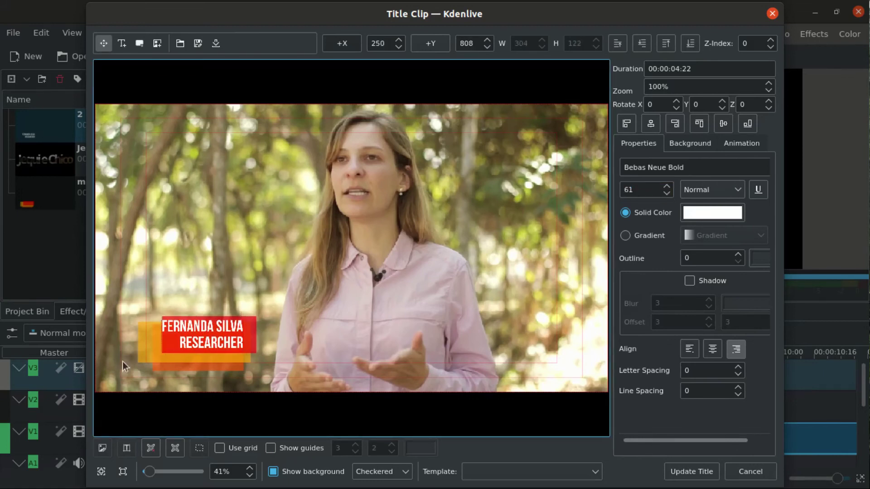
pyautogui.press('Return')
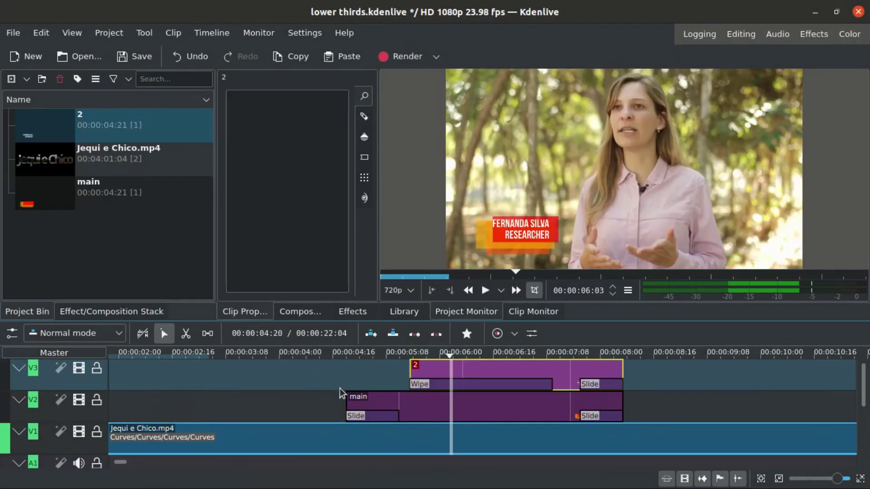
# - Shorten the Wipe composition on the name text clip, then bring up the render settings
pyautogui.click(367, 354)
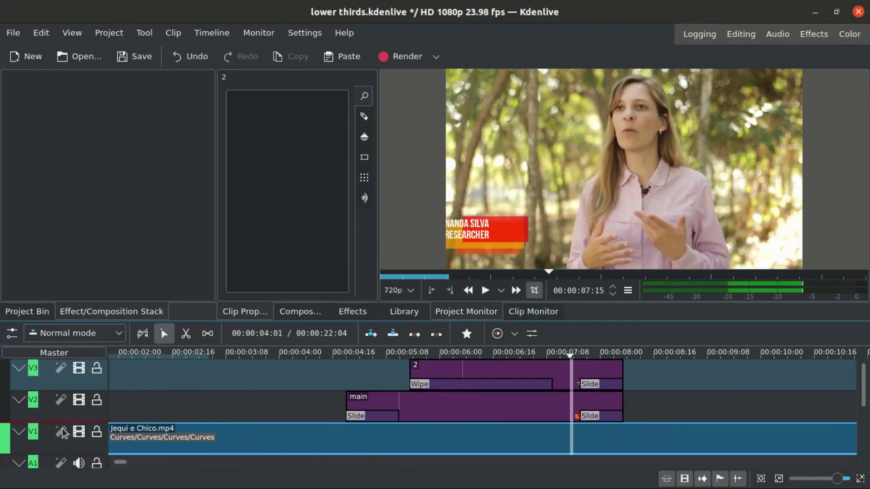
pyautogui.click(446, 372)
pyautogui.doubleClick(495, 373)
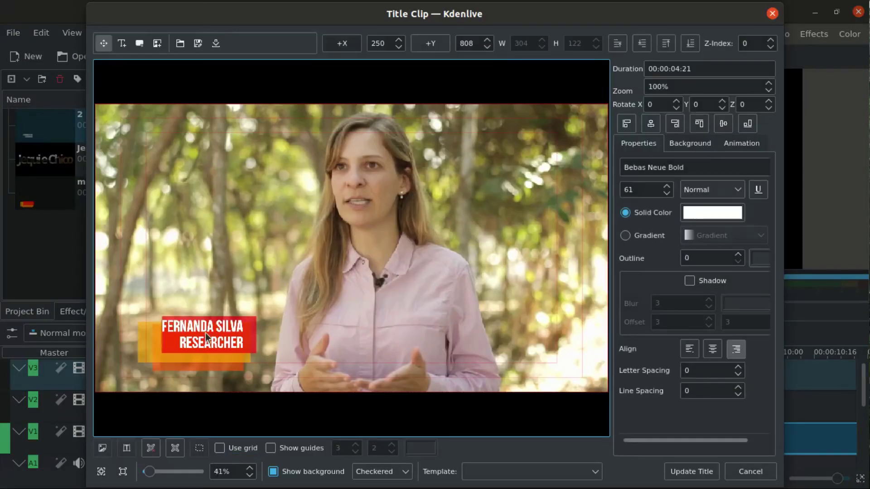
pyautogui.press('Escape')
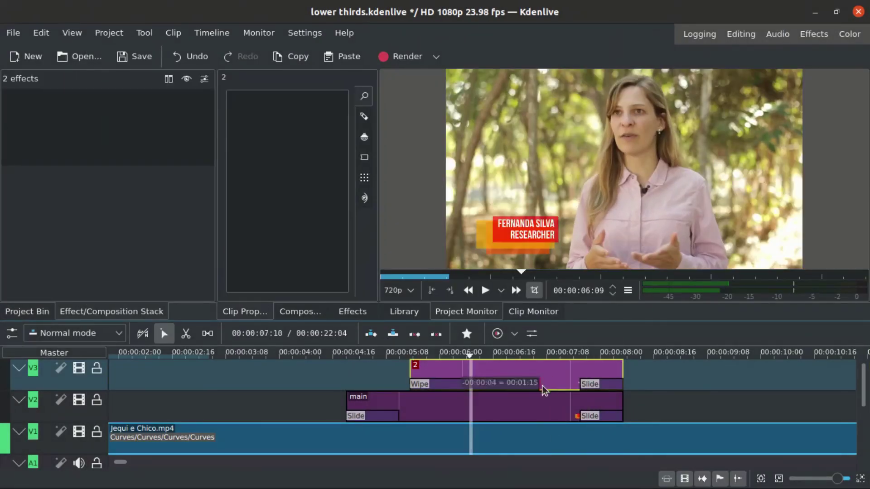
pyautogui.moveTo(544, 390); pyautogui.dragTo(489, 389)
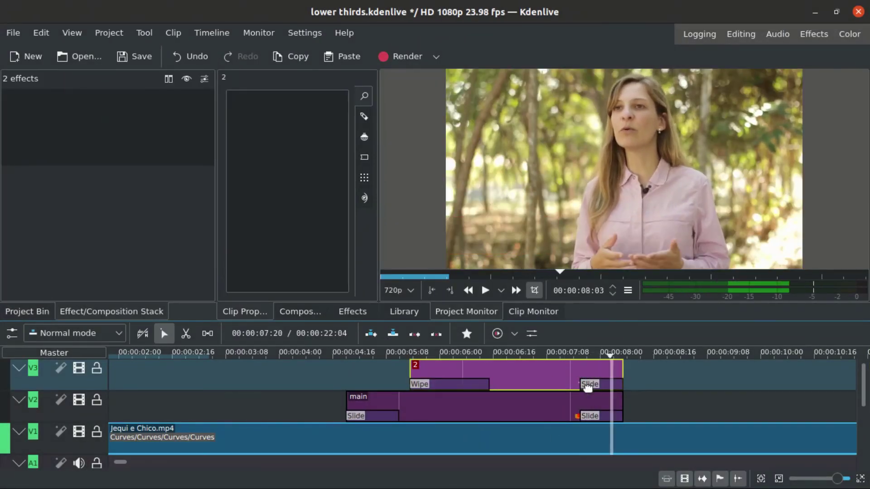
pyautogui.click(400, 56)
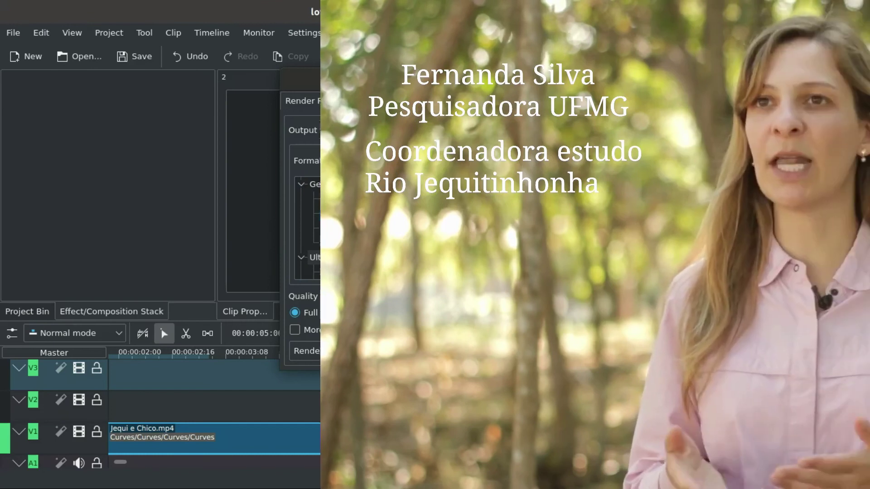